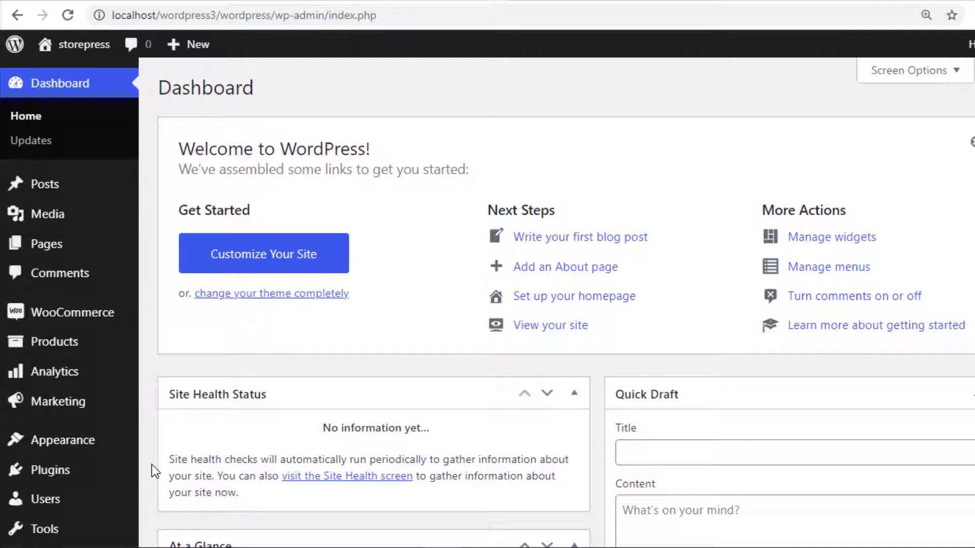
# Find the "Variation Swatches for WooCommerce" plugin in the plugin directory, then install and activate it.
pyautogui.moveTo(133, 469)
pyautogui.click(164, 471)
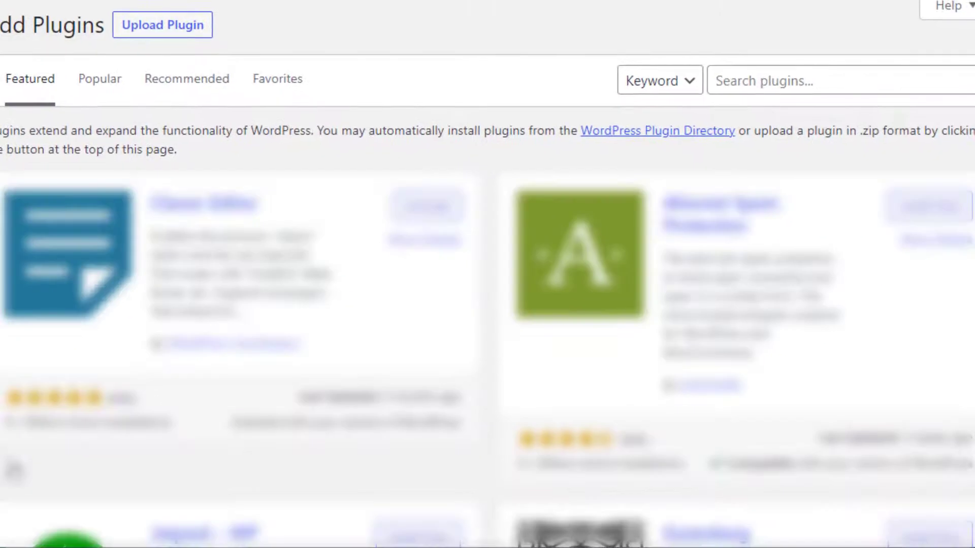
pyautogui.click(762, 81)
pyautogui.write('Variation swatches for woocommerce')
pyautogui.press('Return')
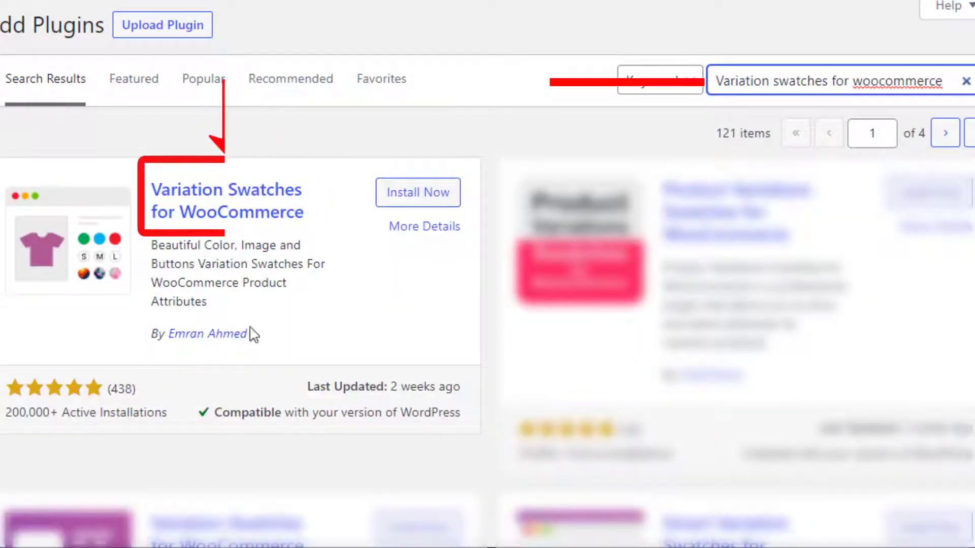
pyautogui.click(417, 202)
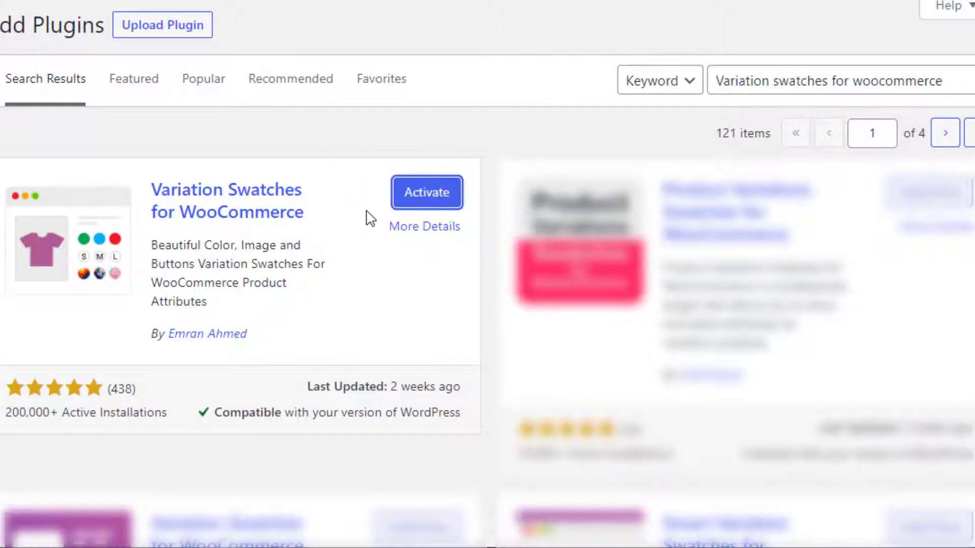
pyautogui.click(418, 200)
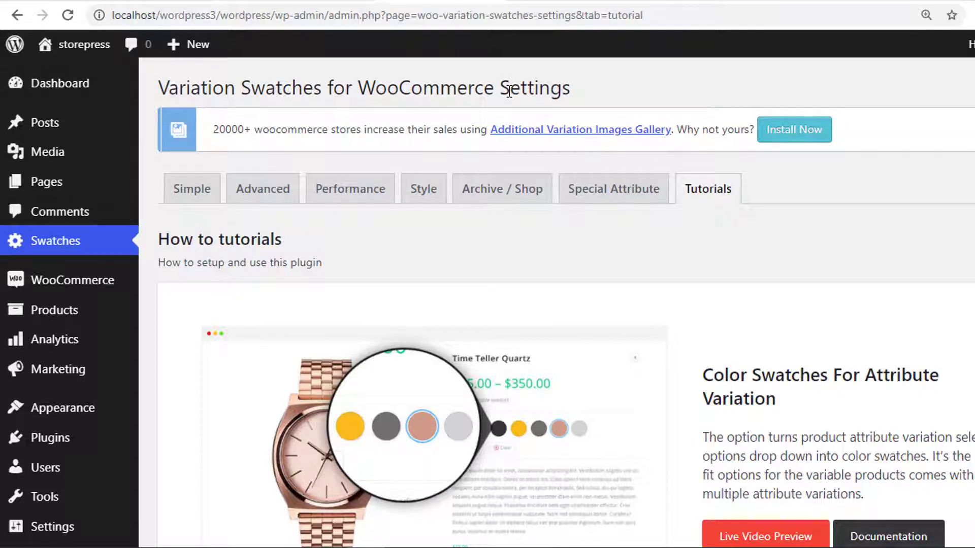
# Open the list of global product attributes in the store admin.
pyautogui.moveTo(128, 319)
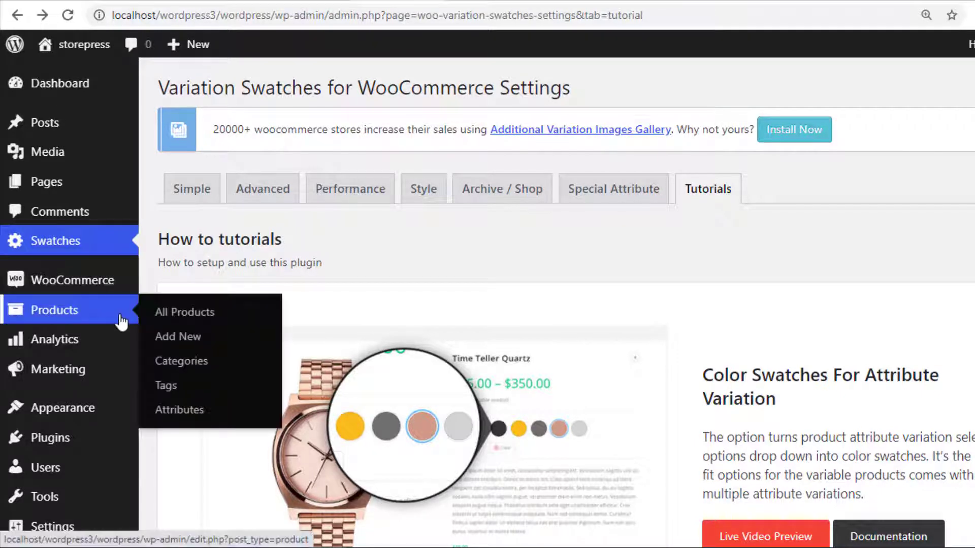
pyautogui.click(182, 412)
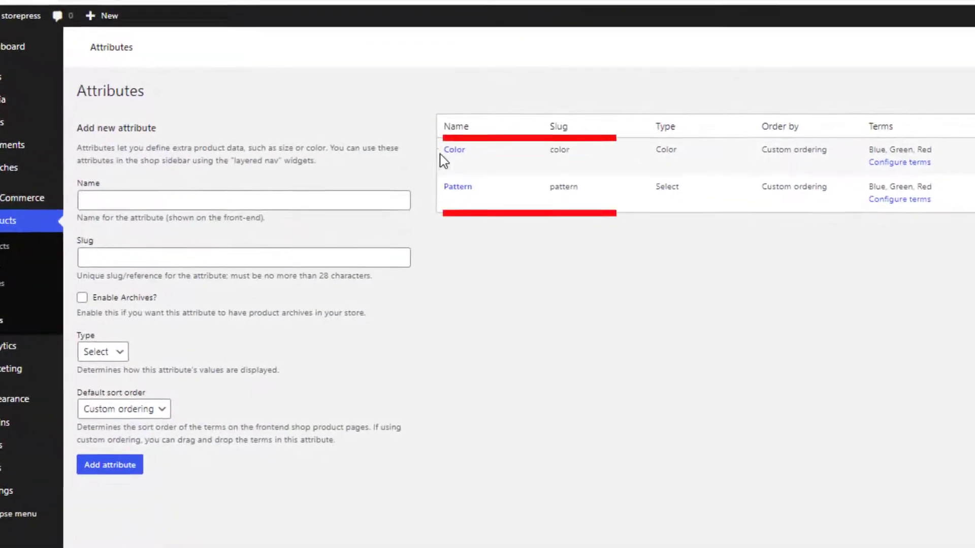
pyautogui.moveTo(436, 188)
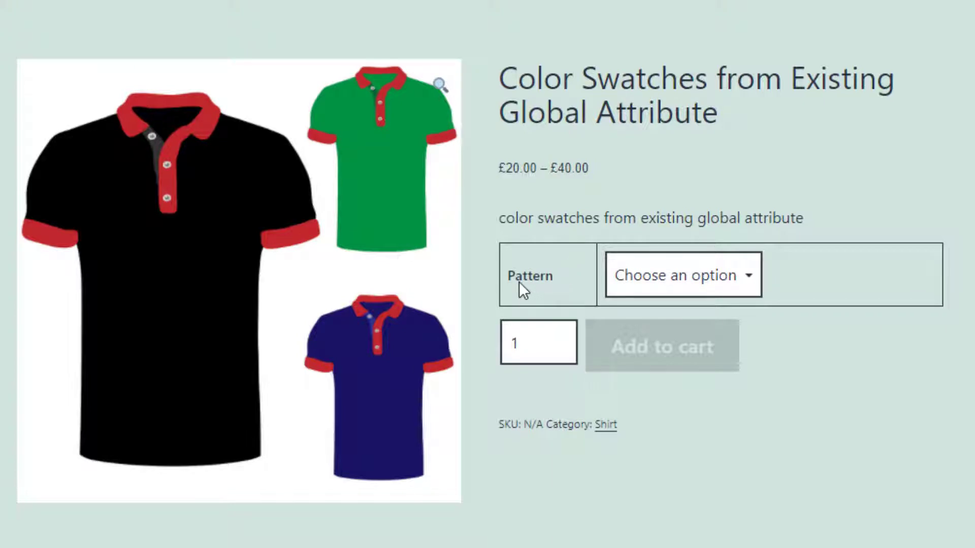
# View the Pattern options on the "Color Swatches from Existing Global Attribute" product page and reload the page.
pyautogui.click(724, 287)
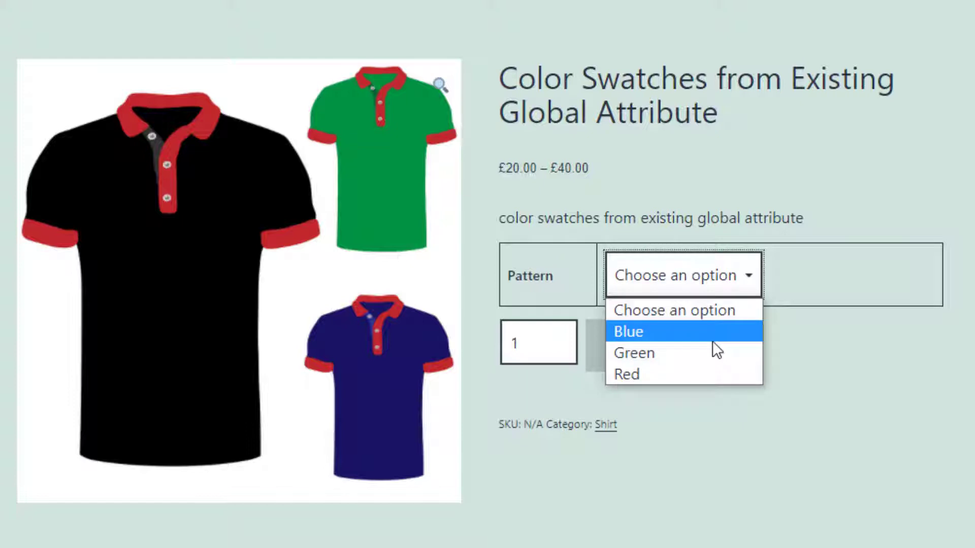
pyautogui.click(782, 330)
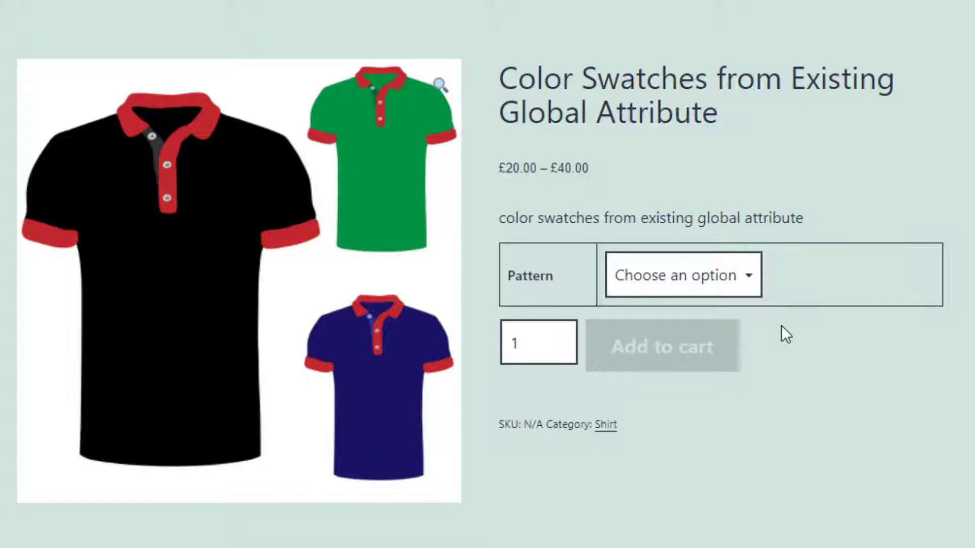
pyautogui.click(751, 275)
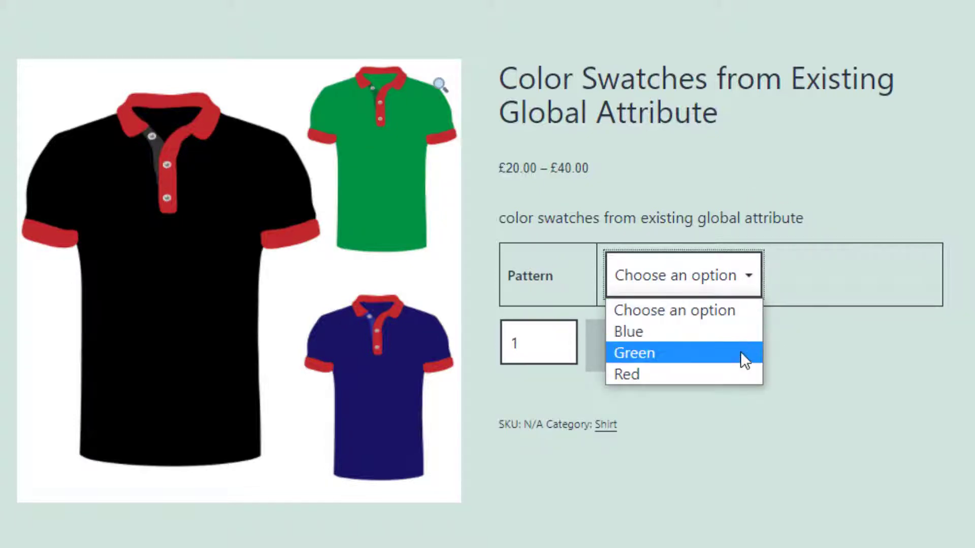
pyautogui.rightClick(761, 379)
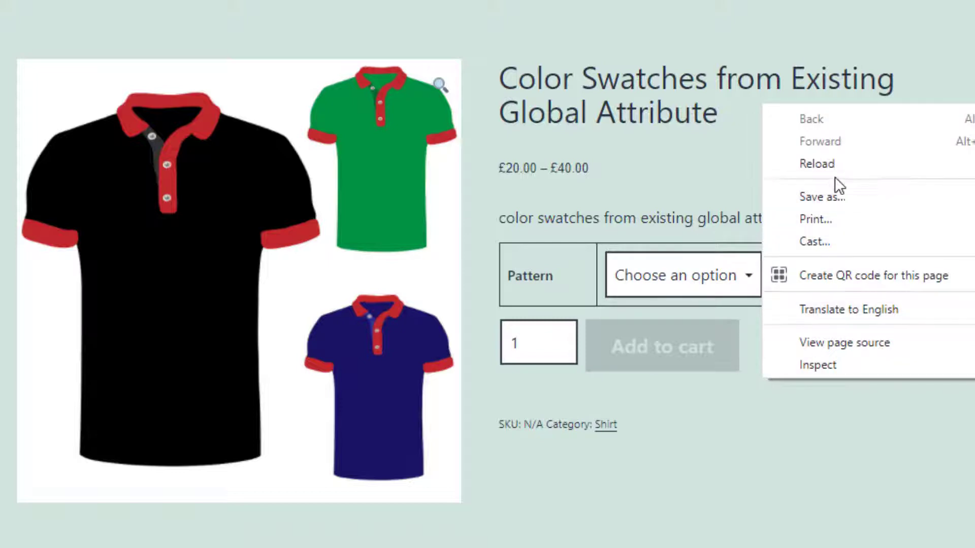
pyautogui.click(826, 169)
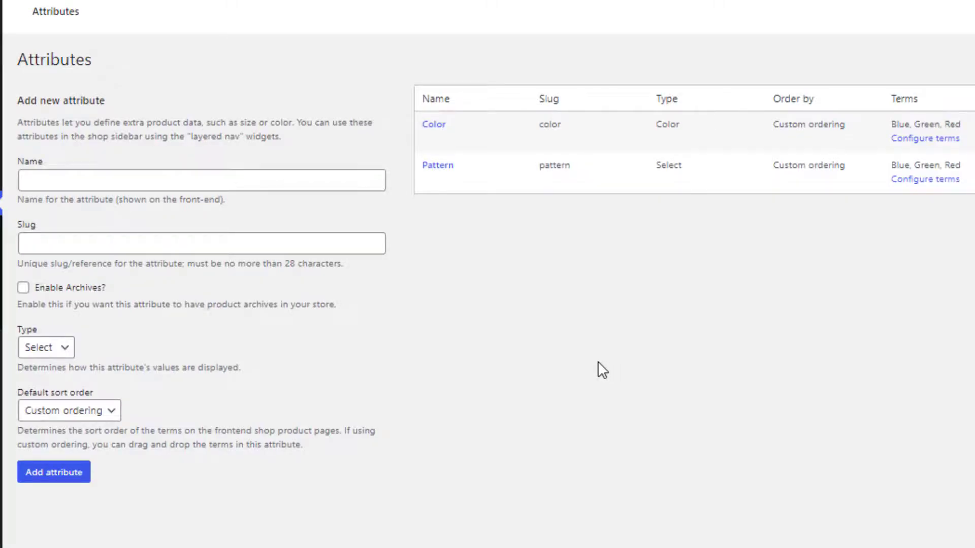
# Edit the existing Pattern attribute, set its type to Color and save the update.
pyautogui.moveTo(428, 177)
pyautogui.moveTo(668, 163)
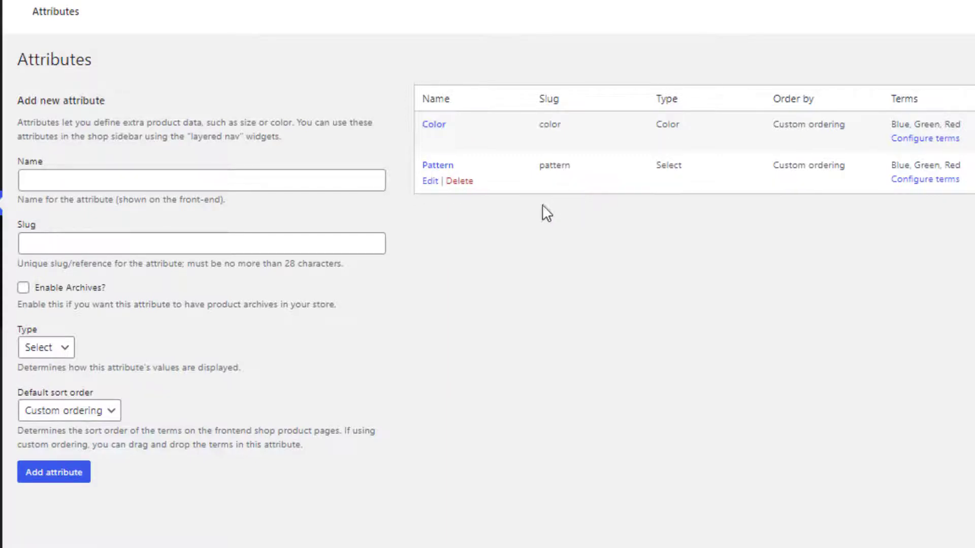
pyautogui.click(430, 183)
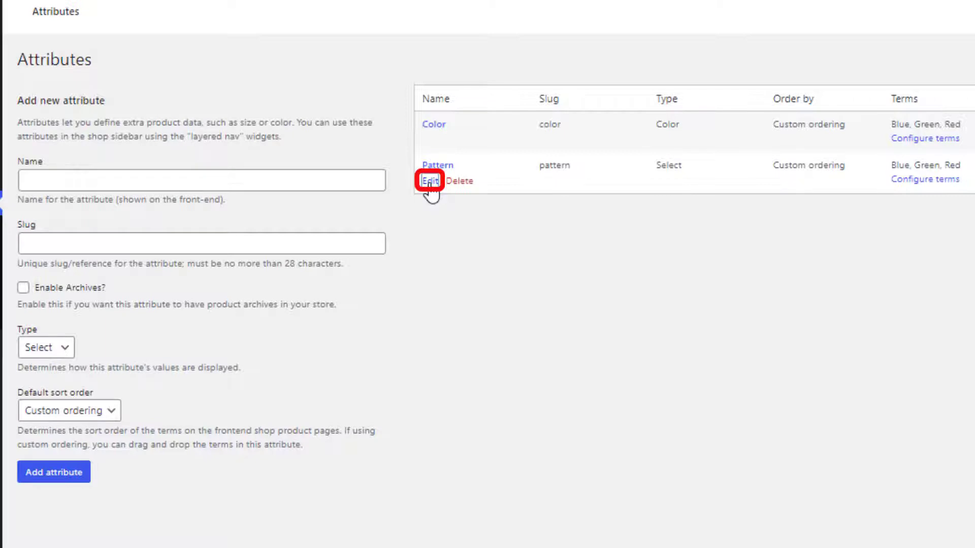
pyautogui.scroll(-1, 305, 253)
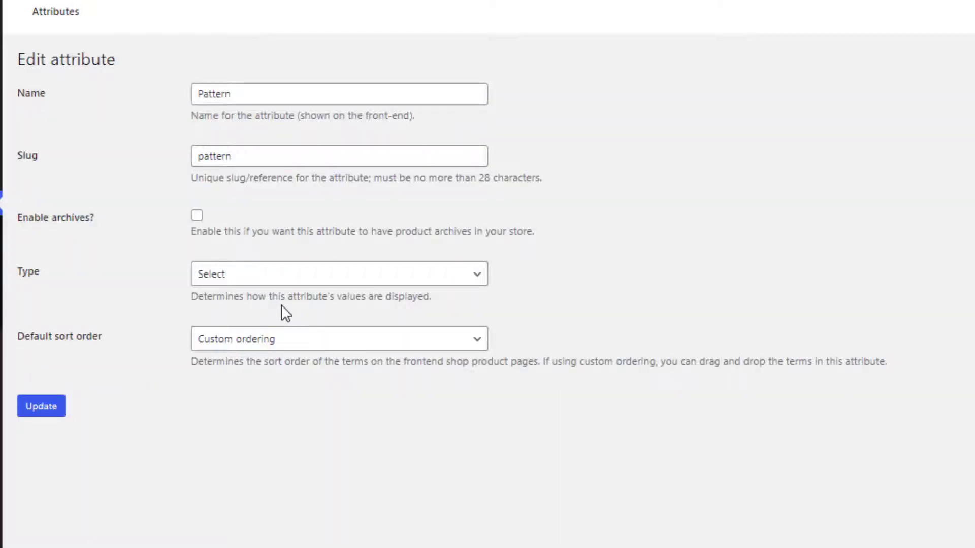
pyautogui.click(325, 281)
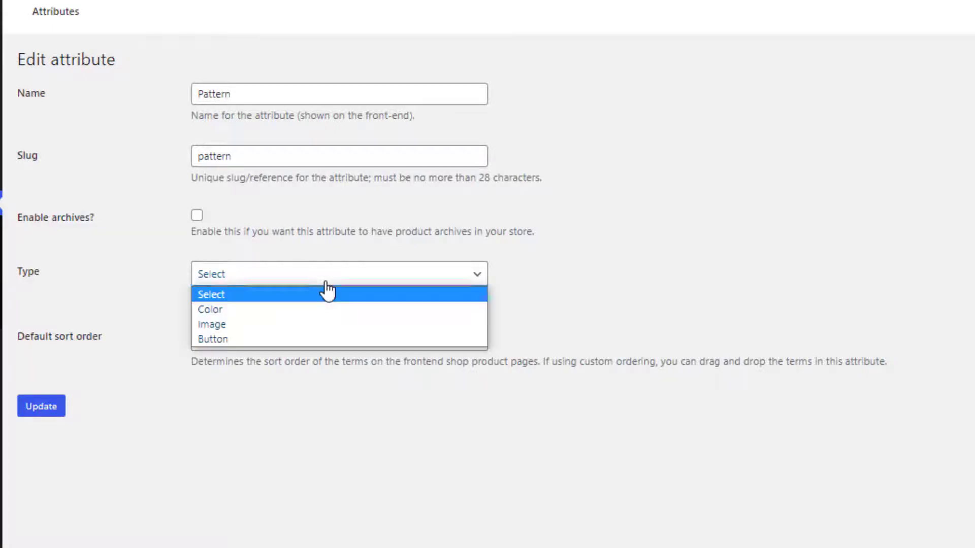
pyautogui.click(284, 308)
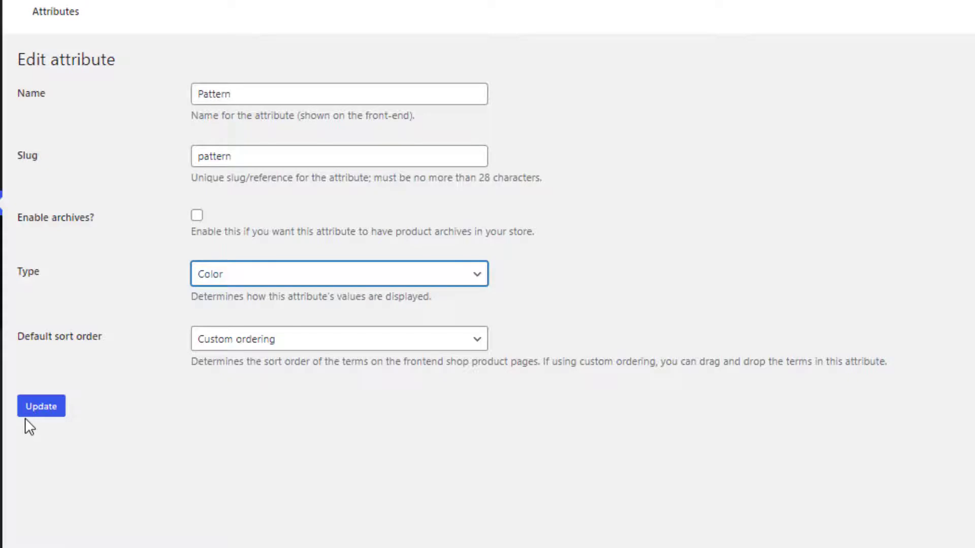
pyautogui.click(51, 408)
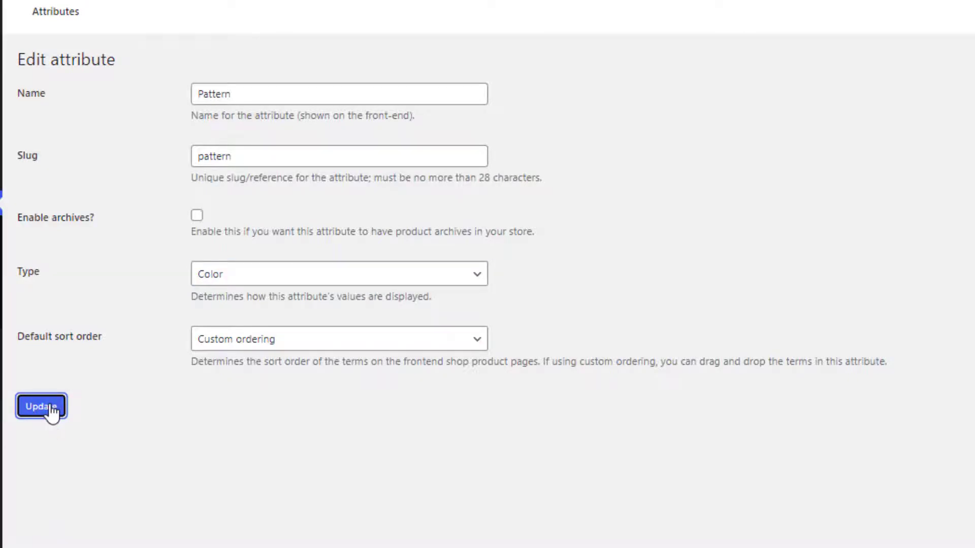
# Return to the attributes list and reload the shirt's product page to check its Pattern options.
pyautogui.click(64, 120)
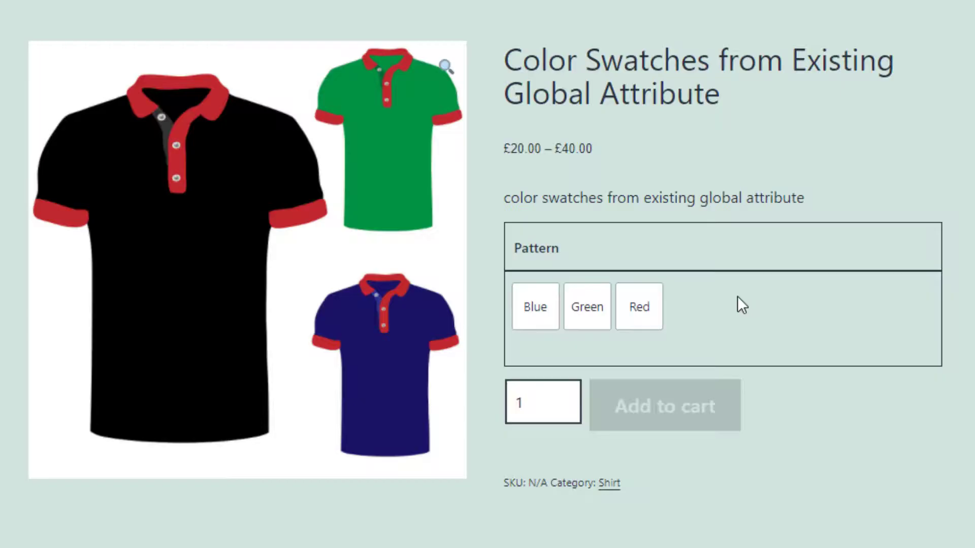
pyautogui.rightClick(729, 306)
pyautogui.click(837, 91)
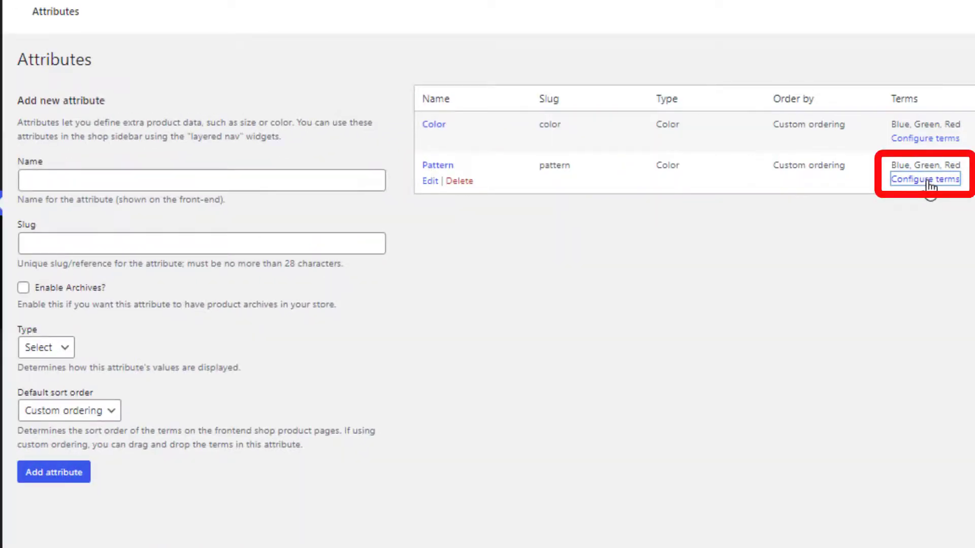
# Open the Pattern attribute's terms, assign the preset red color to the Red term and save it.
pyautogui.click(931, 181)
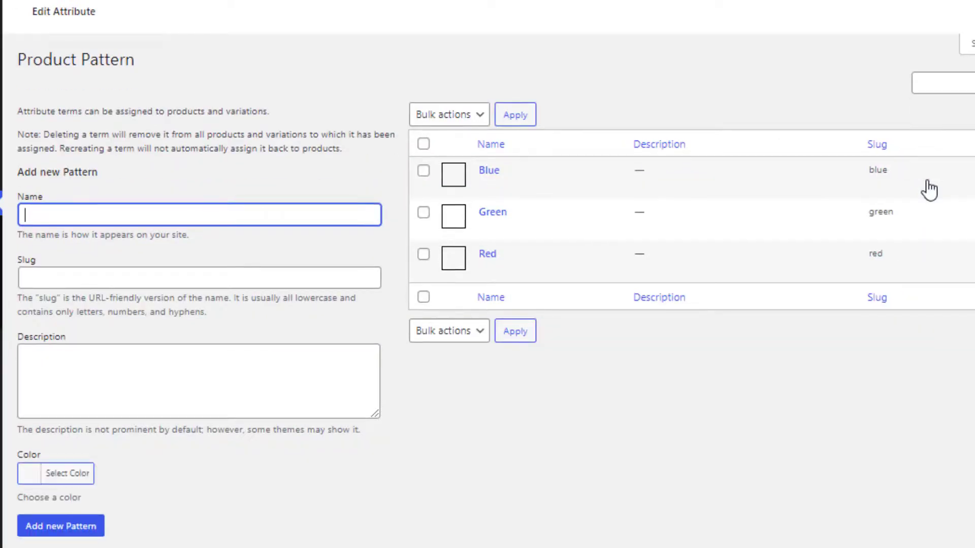
pyautogui.click(927, 472)
pyautogui.click(486, 270)
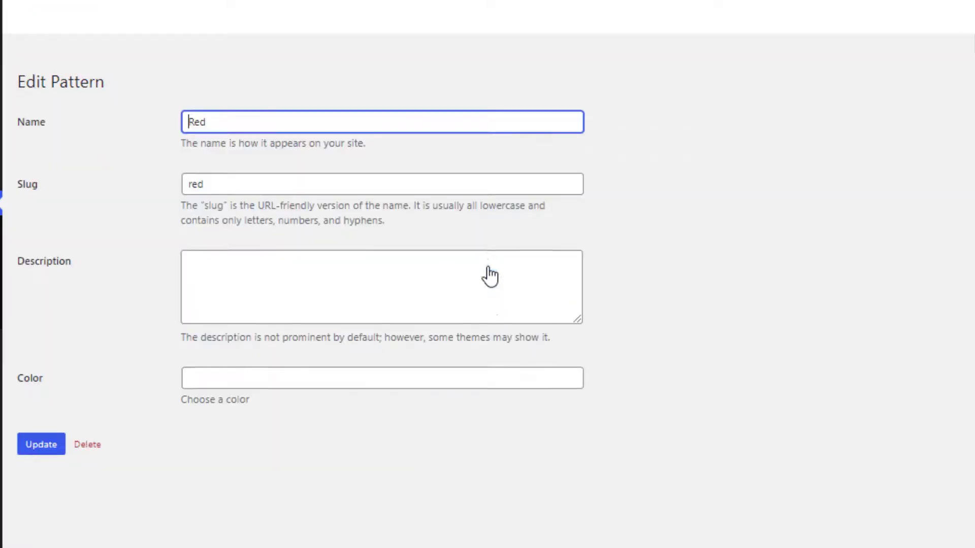
pyautogui.click(227, 361)
pyautogui.click(227, 362)
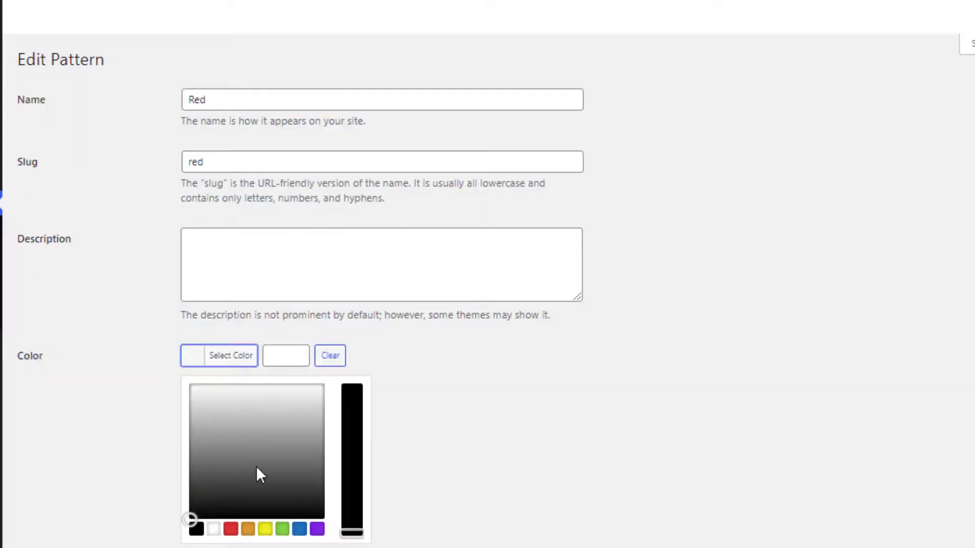
pyautogui.click(231, 530)
pyautogui.click(437, 375)
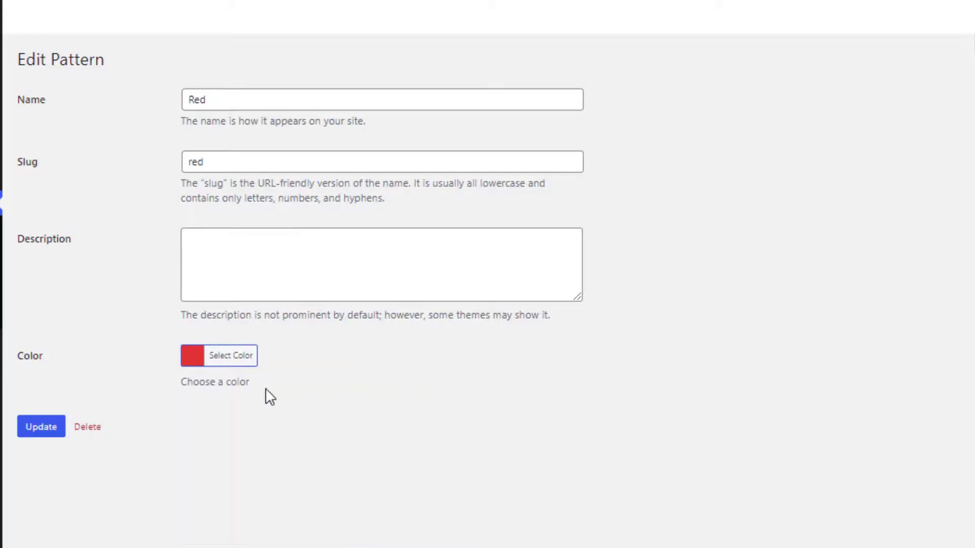
pyautogui.click(53, 430)
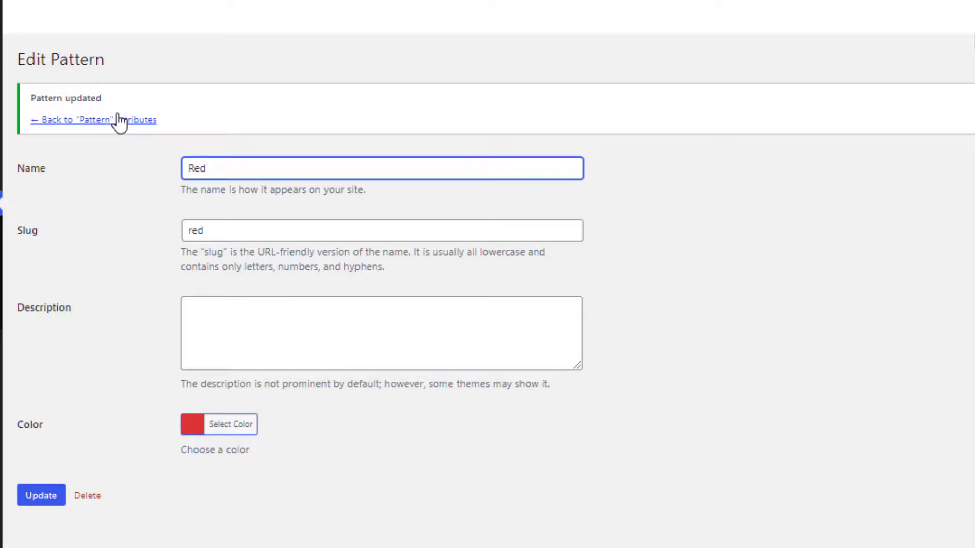
# Go back to the Pattern terms and reload the product page to check the Red swatch.
pyautogui.click(120, 121)
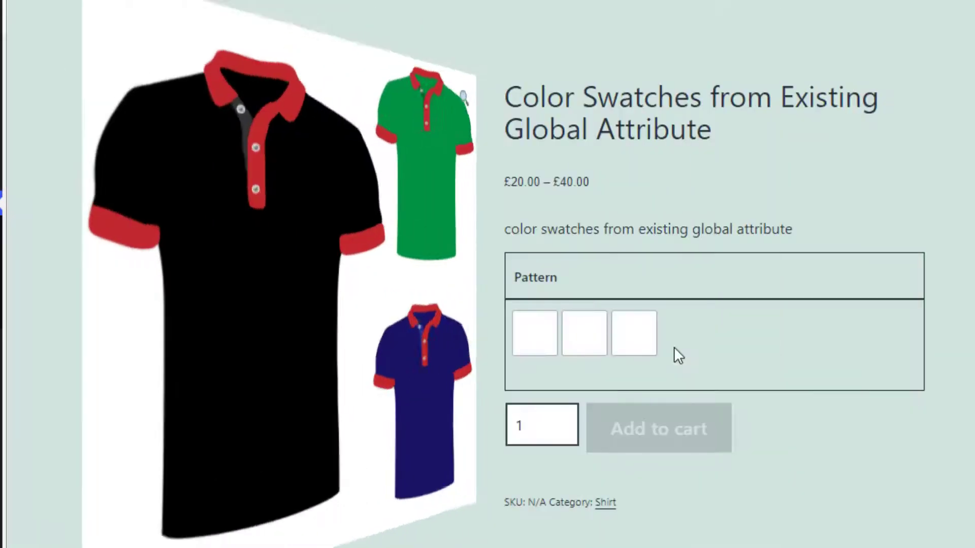
pyautogui.rightClick(674, 347)
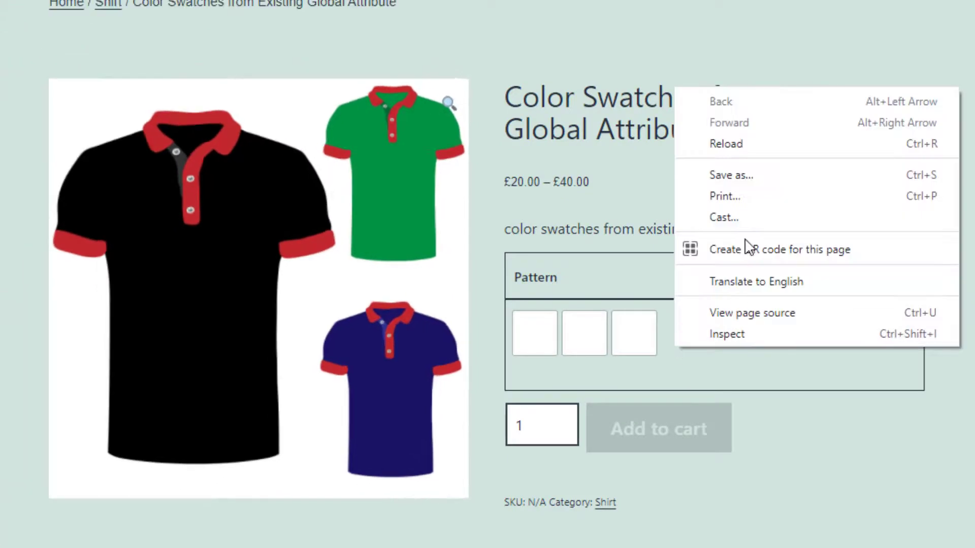
pyautogui.click(746, 143)
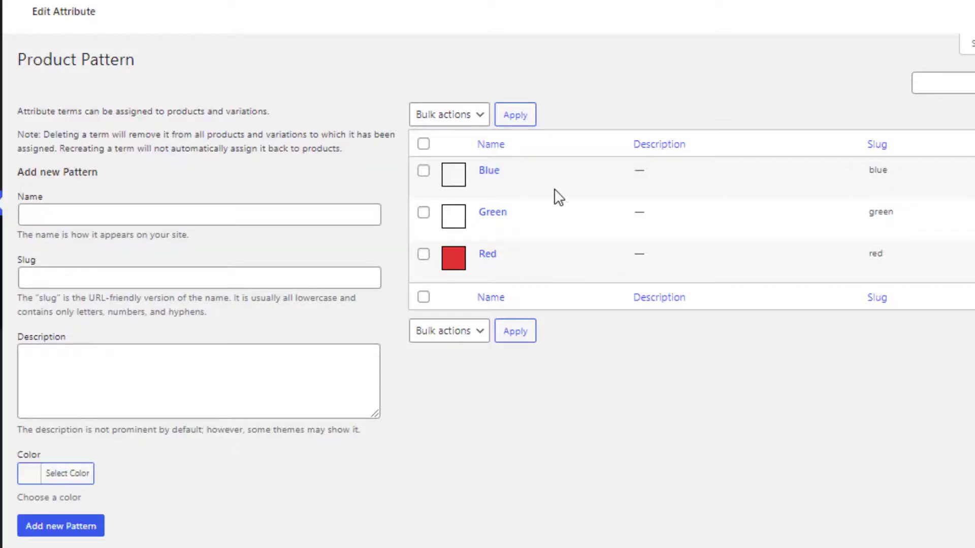
# Set the Blue term's color to the preset blue #1e73be, save it and return to the Pattern terms.
pyautogui.moveTo(491, 188)
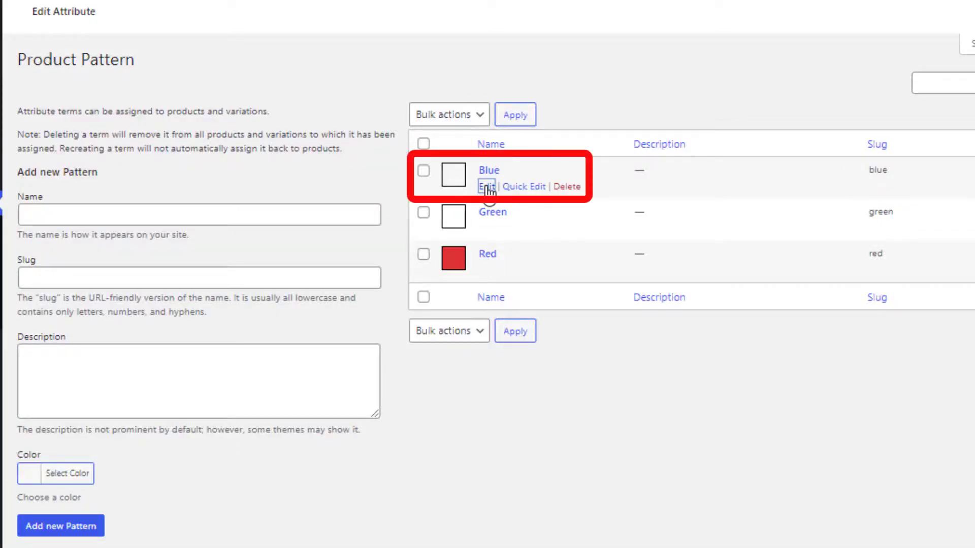
pyautogui.click(486, 188)
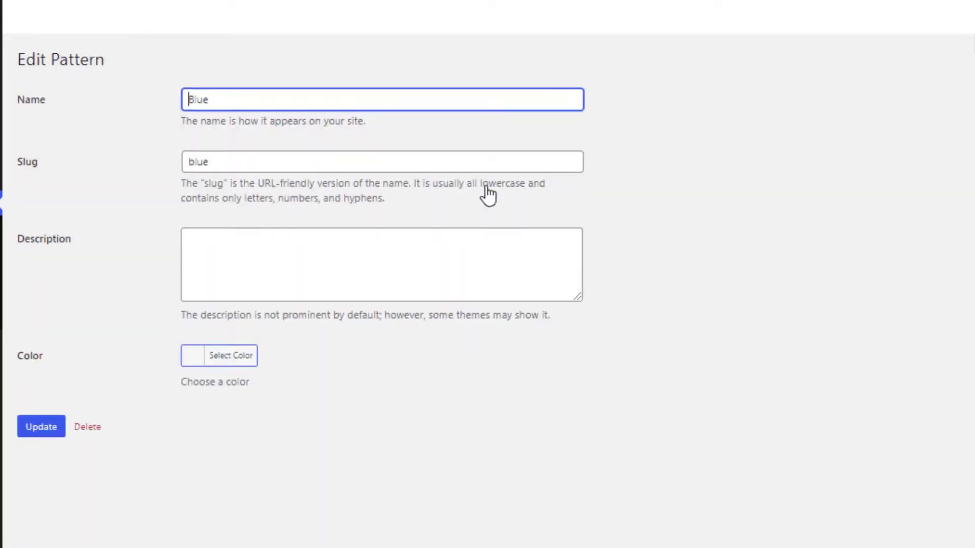
pyautogui.click(230, 356)
pyautogui.click(299, 530)
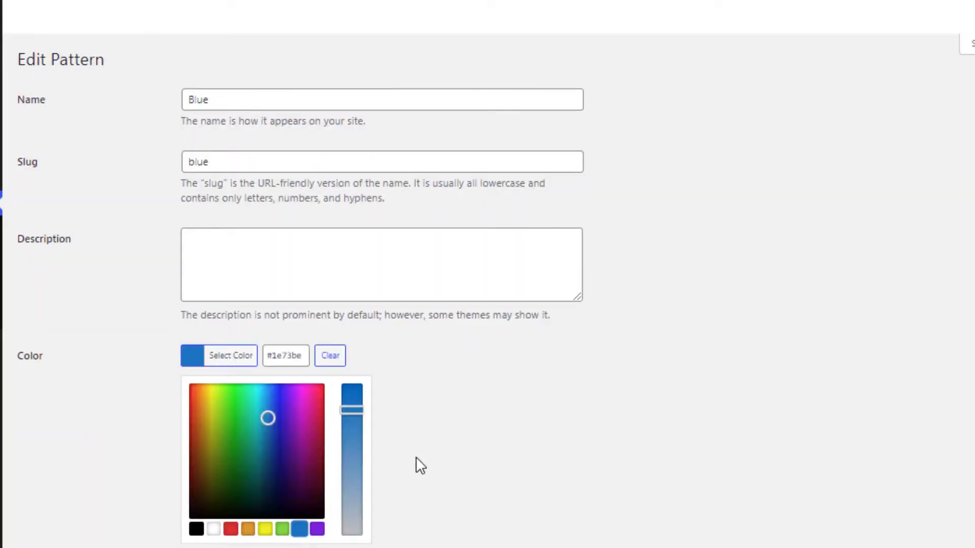
pyautogui.click(437, 443)
pyautogui.click(59, 429)
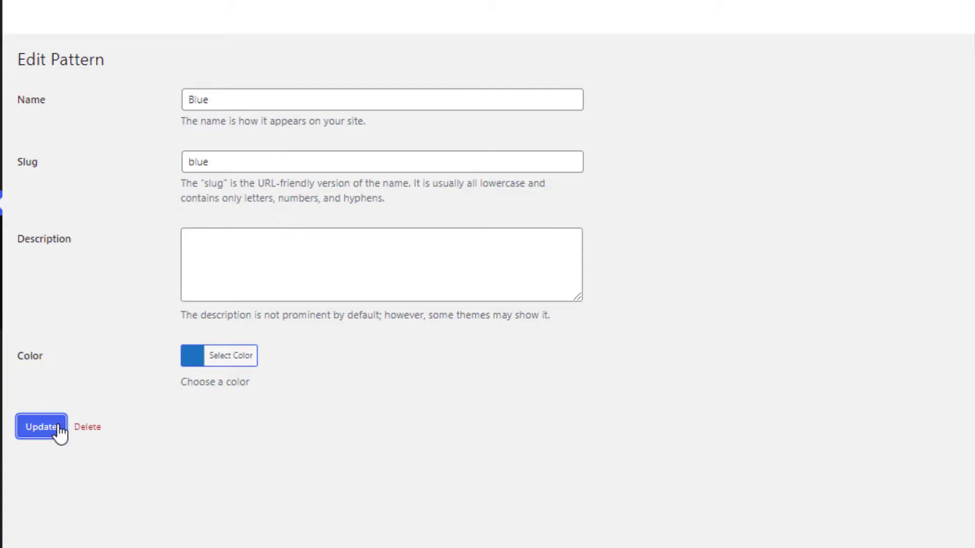
pyautogui.click(118, 120)
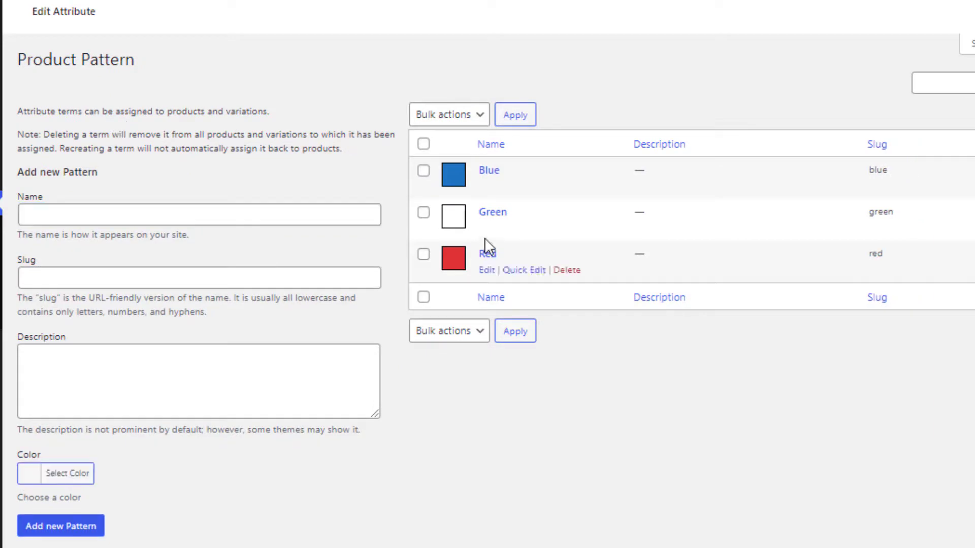
# Set the Green term's color to the preset green, save it and reload the product page to check the Pattern swatches.
pyautogui.click(485, 228)
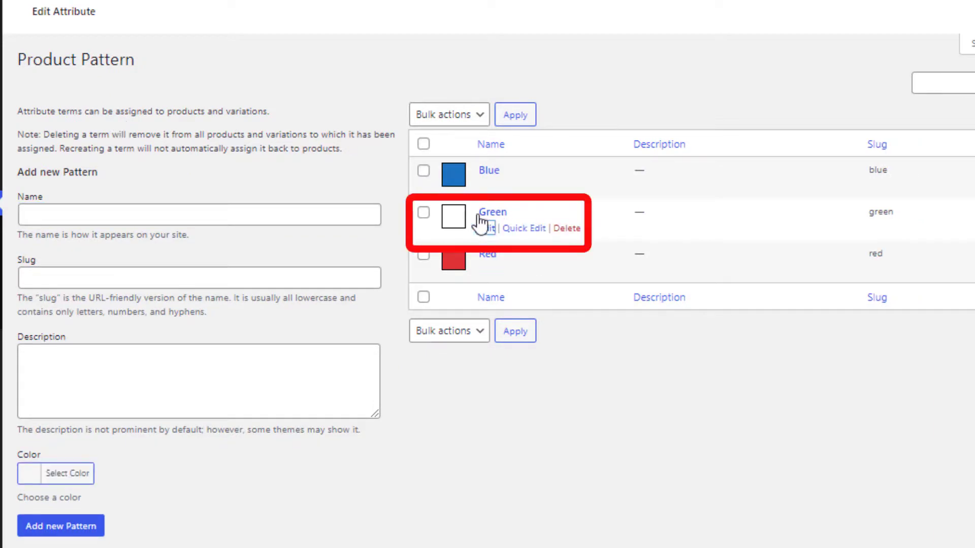
pyautogui.click(231, 355)
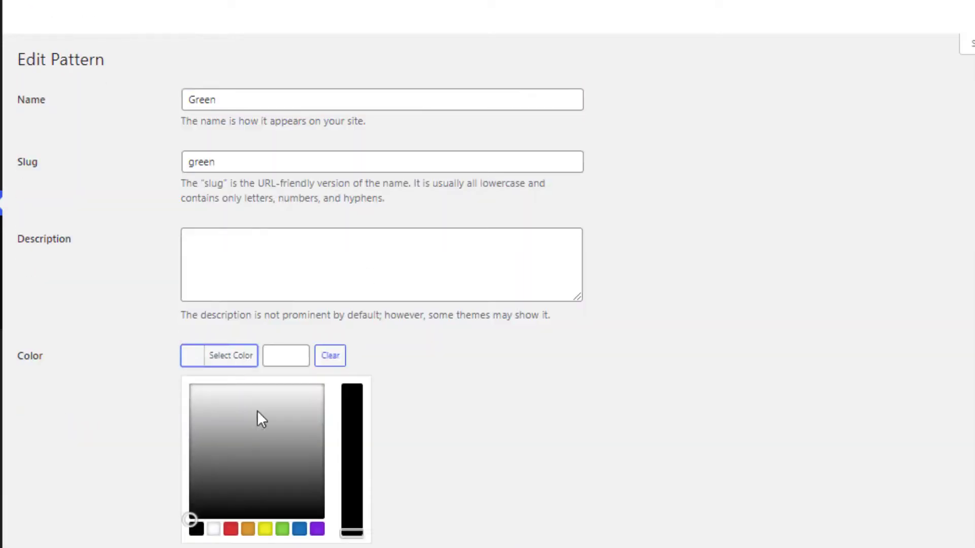
pyautogui.click(282, 529)
pyautogui.click(401, 461)
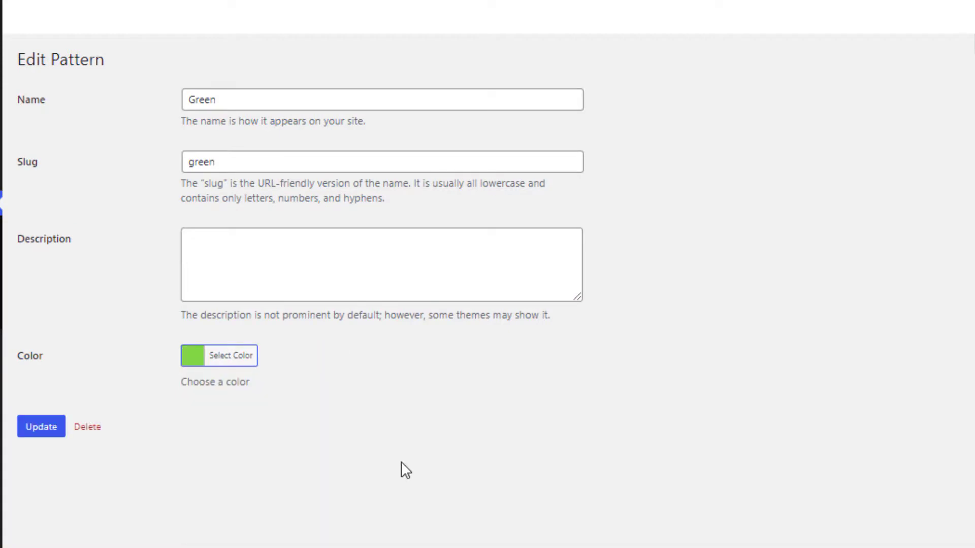
pyautogui.click(51, 435)
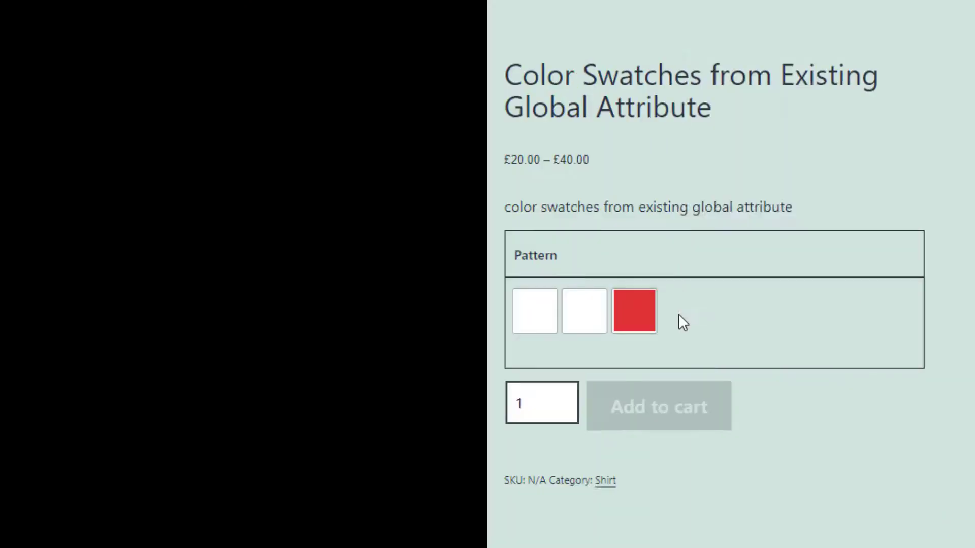
pyautogui.rightClick(678, 315)
pyautogui.click(757, 115)
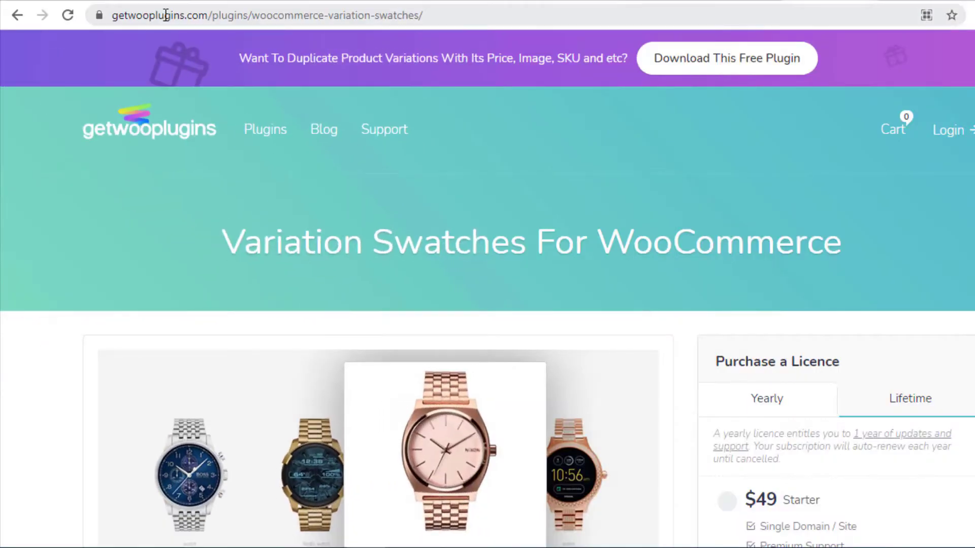
# Switch to the Variation Swatches For WooCommerce page on getwooplugins.com and look over its licence plans.
pyautogui.scroll(-7, 488, 304)
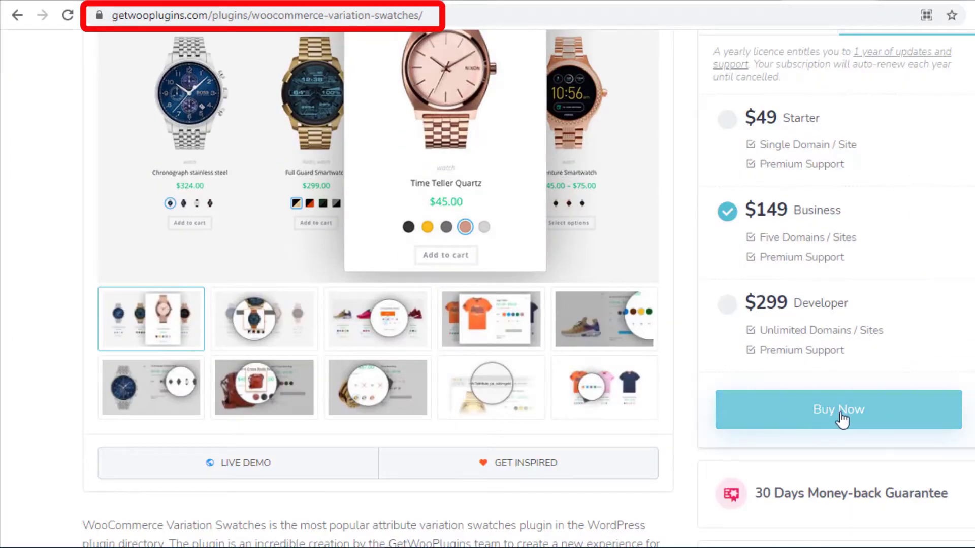
pyautogui.scroll(7, 855, 423)
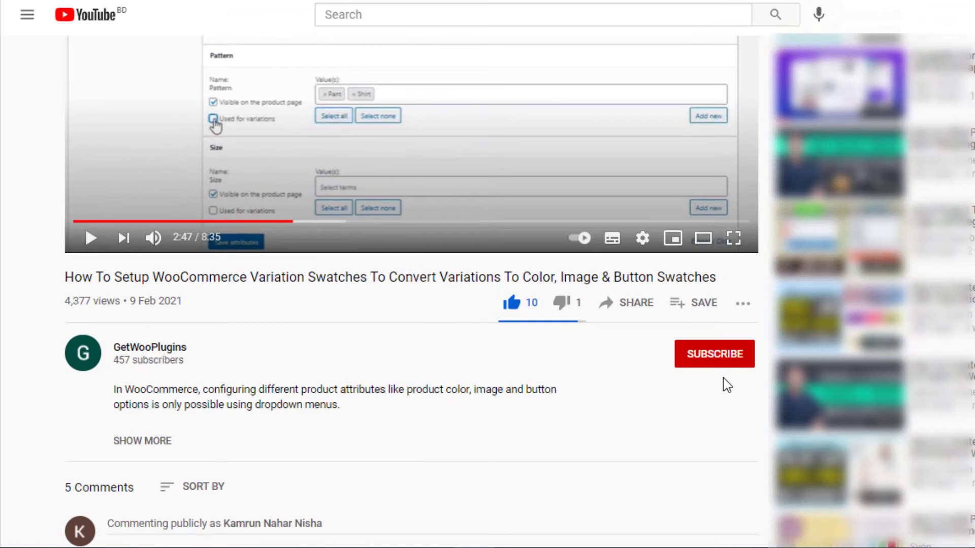
# On YouTube, subscribe to the GetWooPlugins channel with all notifications and open the video's comment field.
pyautogui.click(714, 374)
pyautogui.click(743, 358)
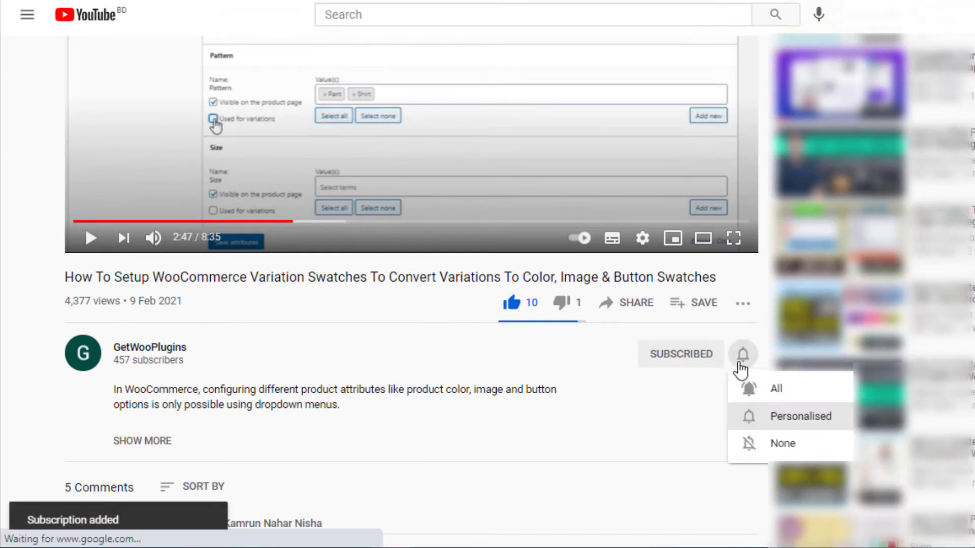
pyautogui.click(762, 389)
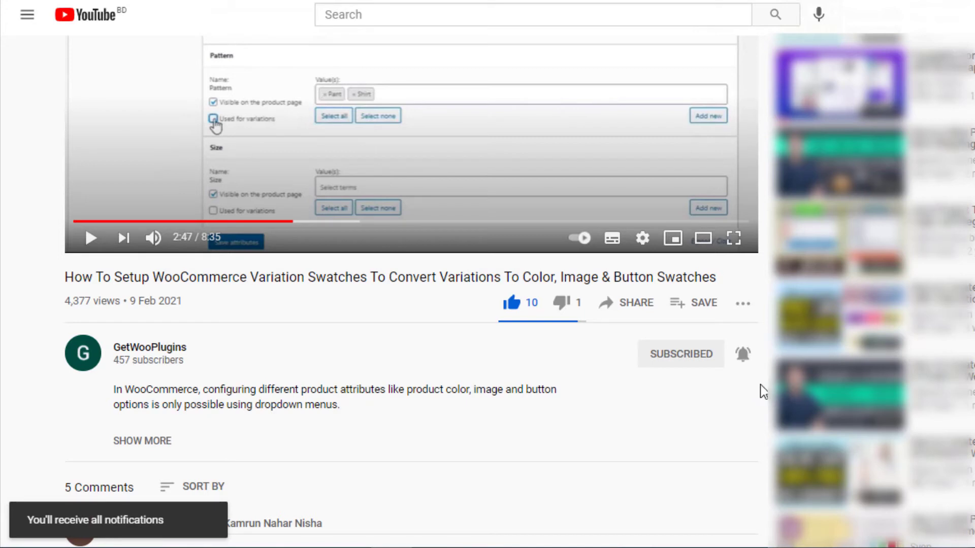
pyautogui.click(267, 523)
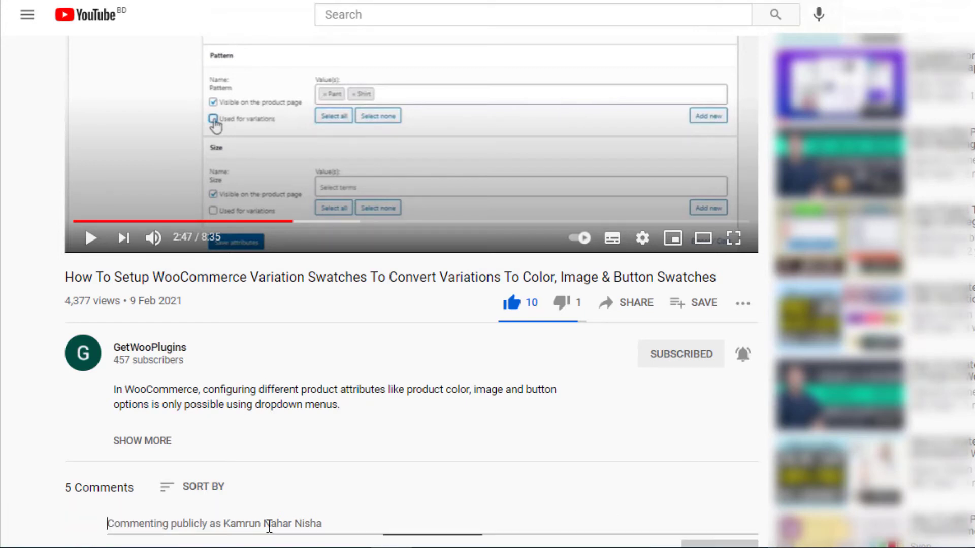